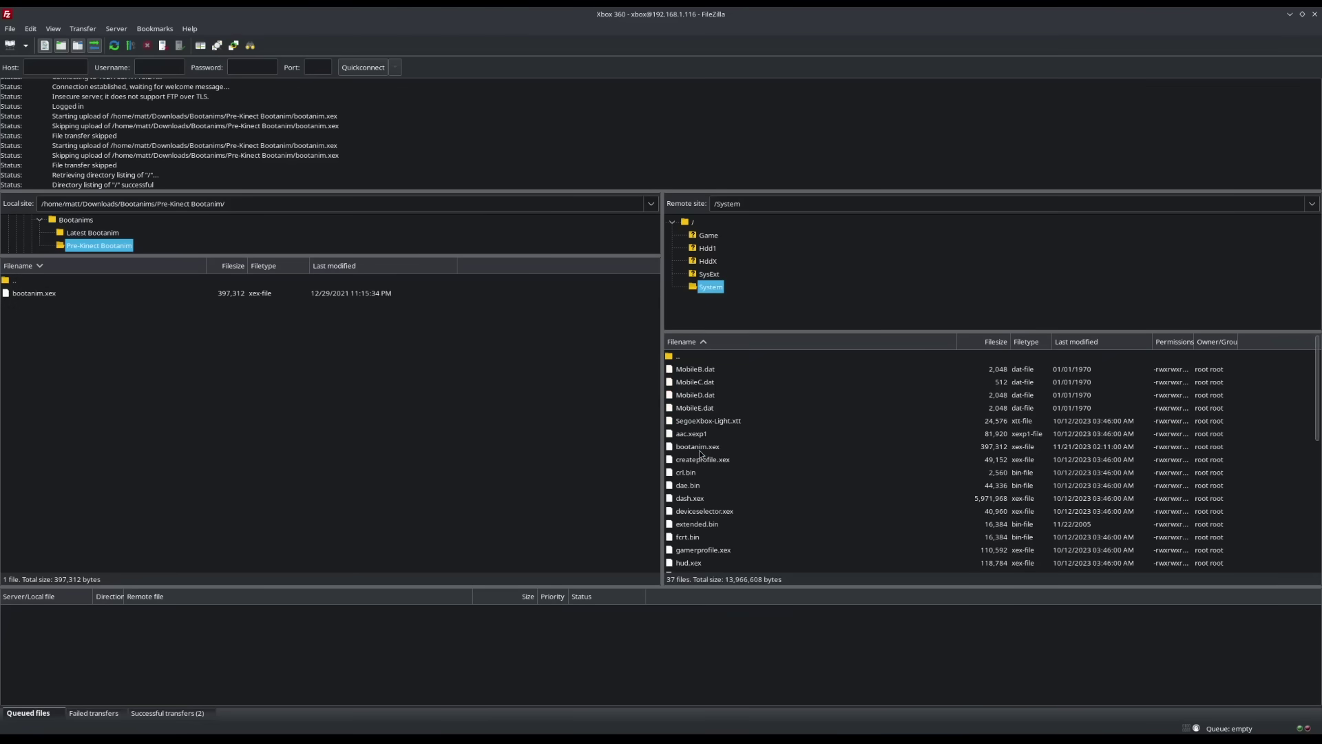
Upload the local Pre-Kinect bootanim.xex to the console's System folder, overwriting the existing file.
left_click(699, 449)
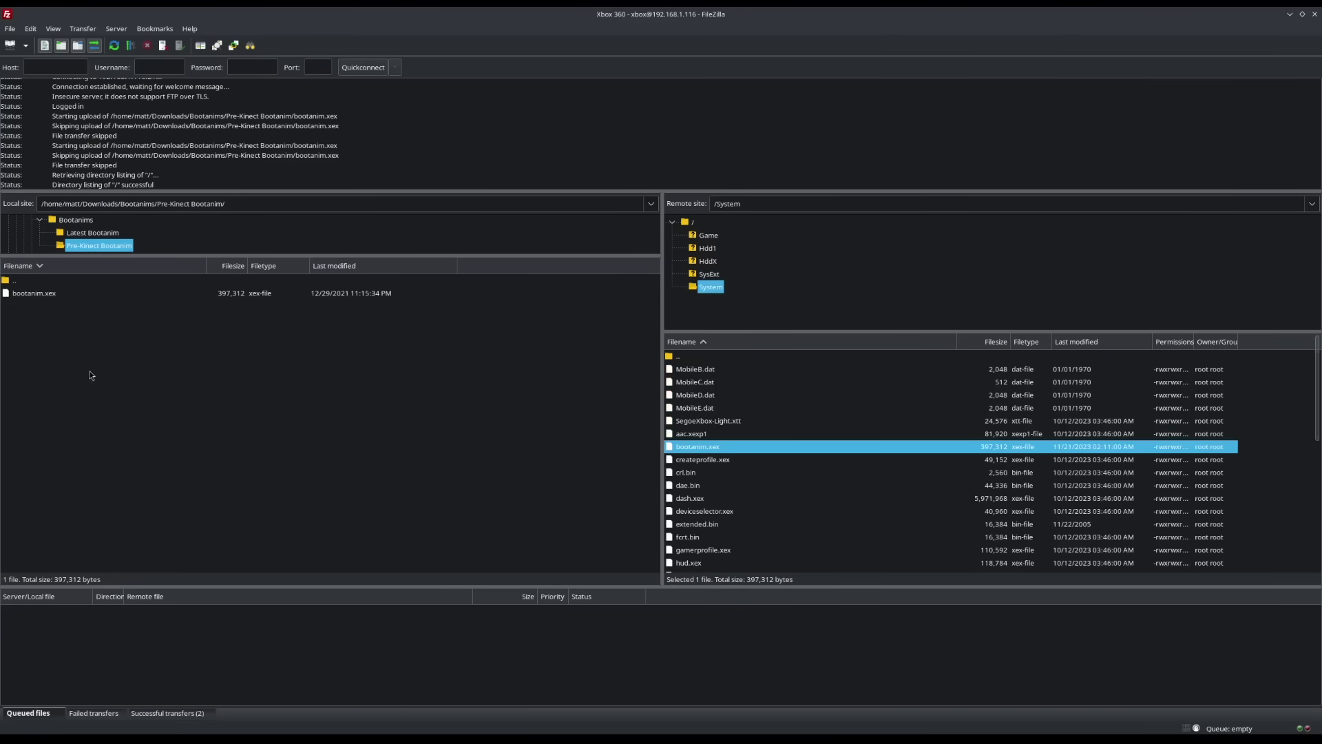
right_click(43, 295)
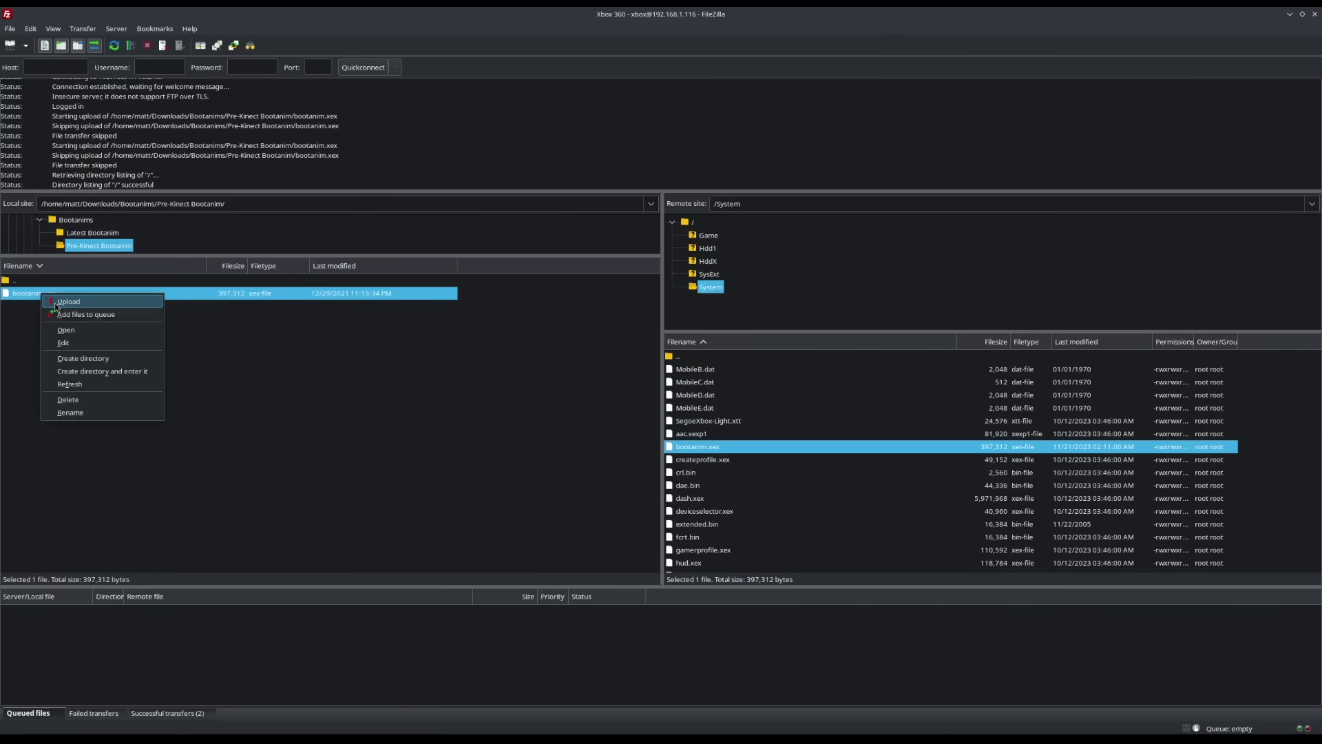
left_click(68, 302)
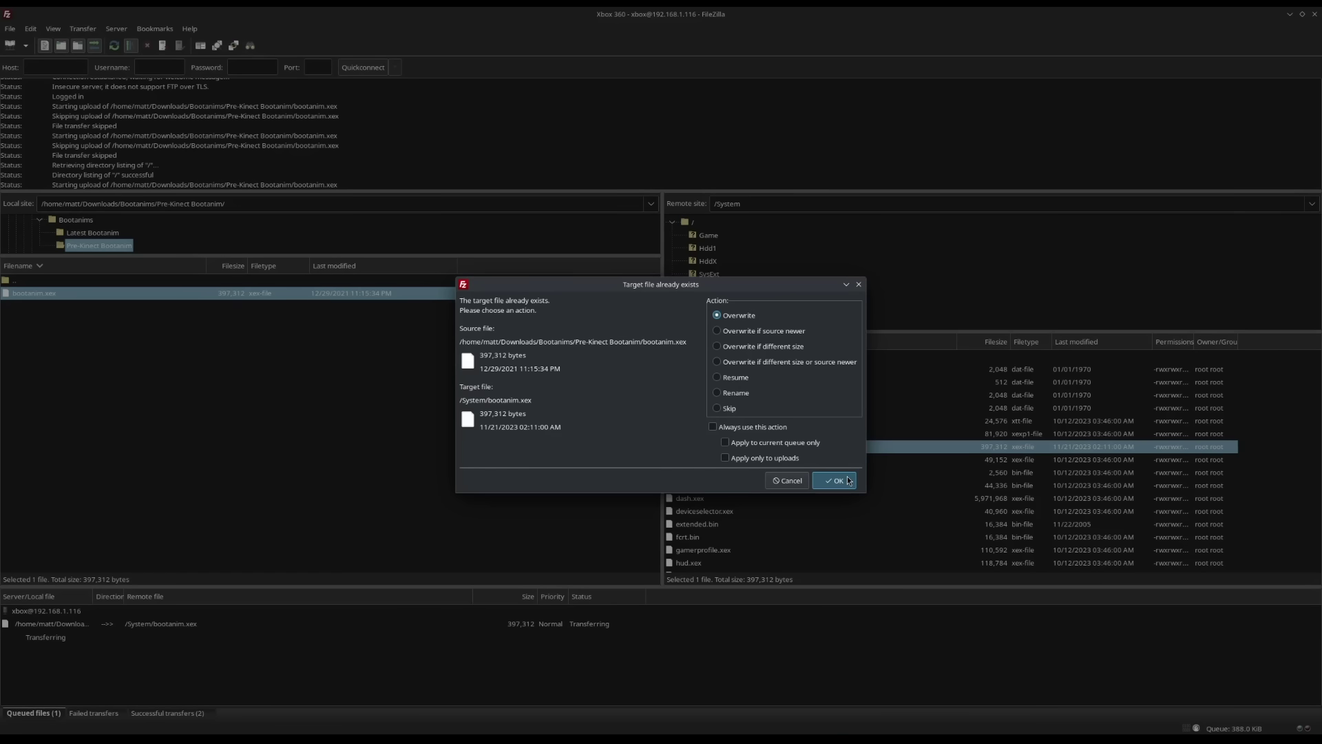
left_click(834, 480)
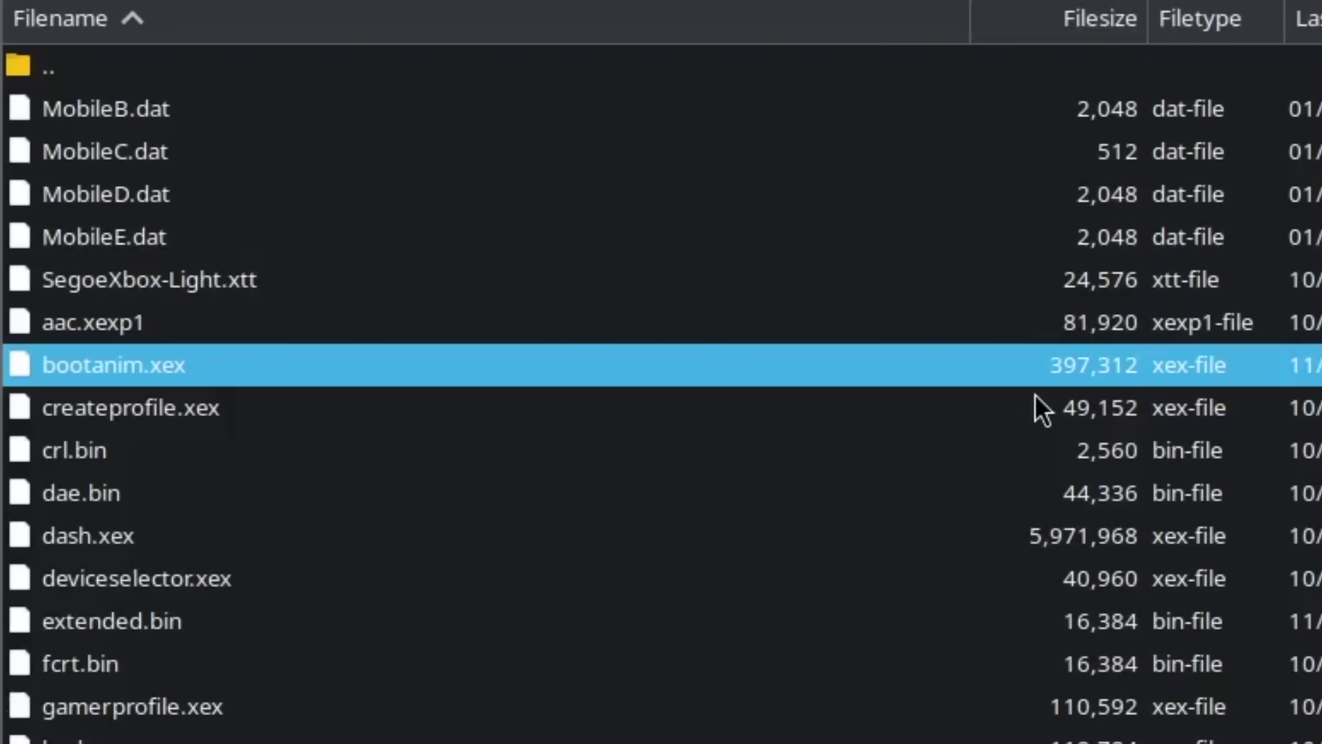
left_click(1064, 407)
left_click(1065, 377)
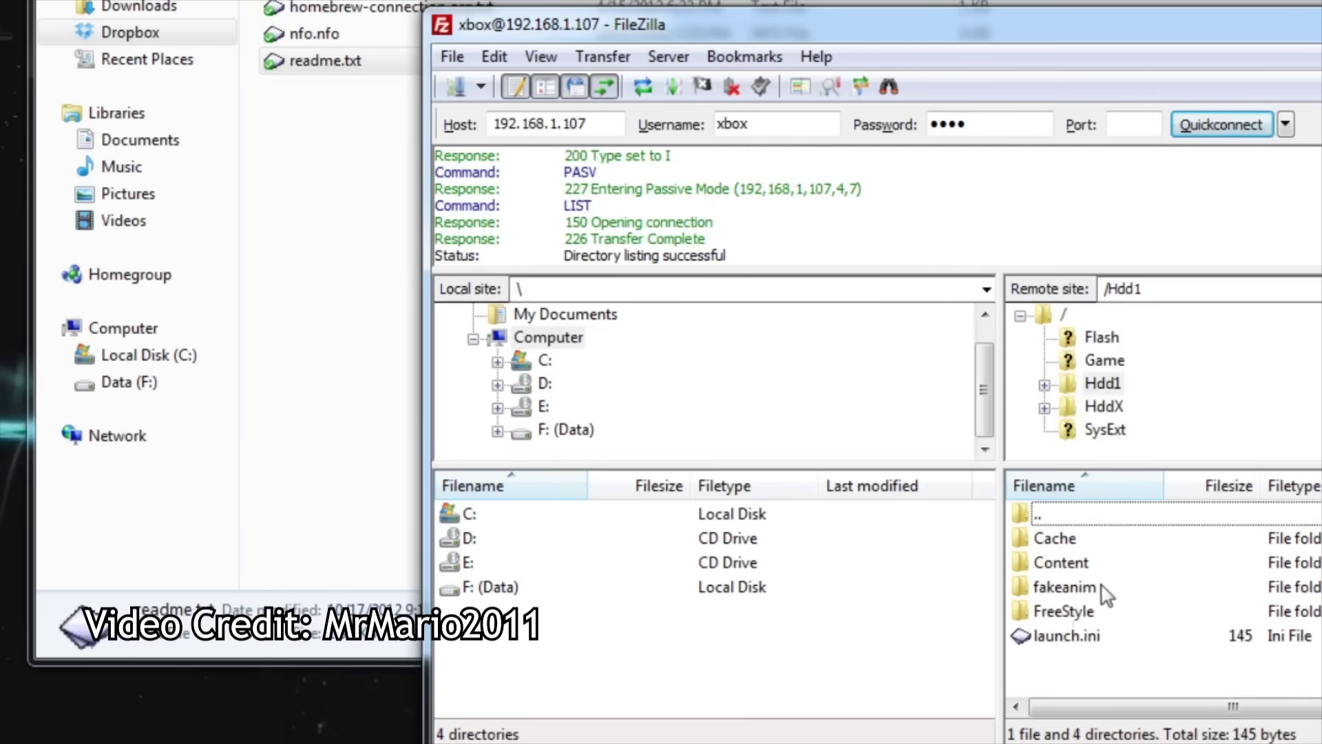
On the console, open the fakeanim folder, view fakeanim.ini, then move down to bootanim.xex in Flash:.
double_click(1099, 583)
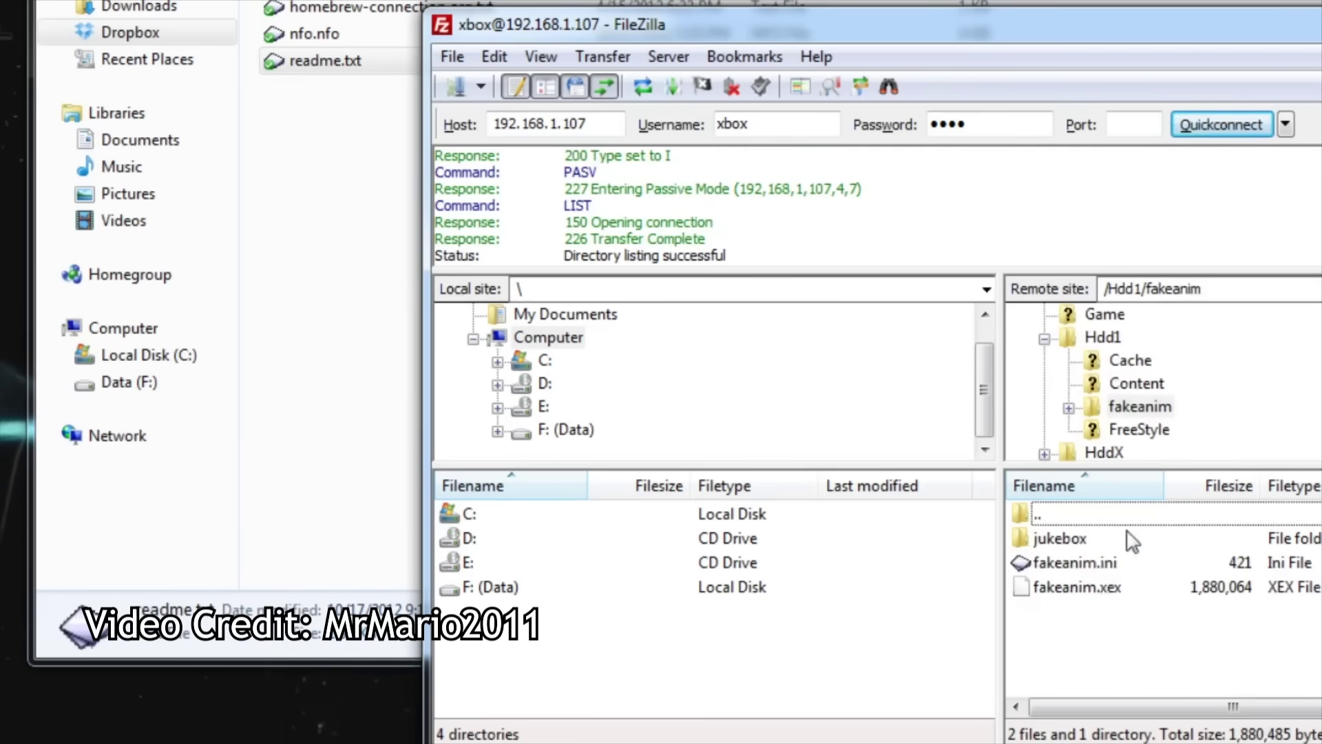
left_click(1043, 572)
right_click(1054, 571)
left_click(1076, 639)
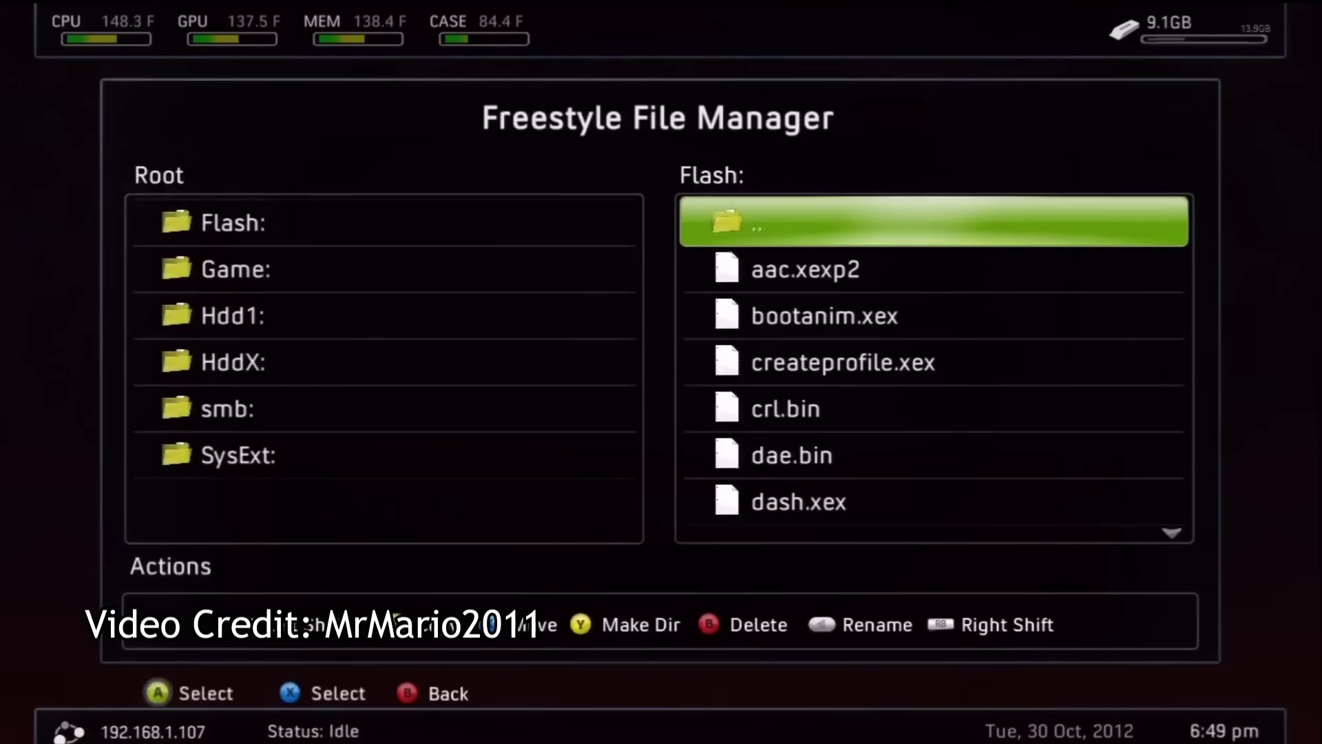
key("Down")
key("Down")
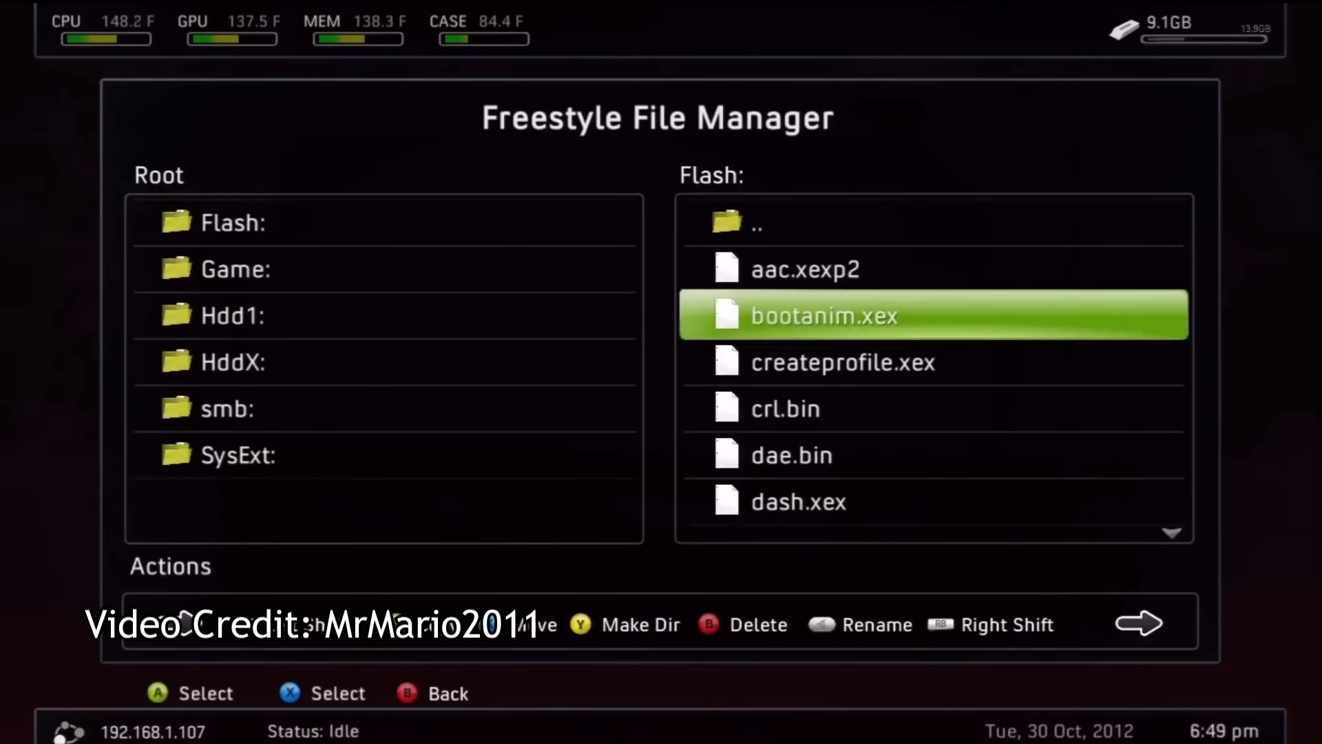
Delete bootanim.xex from the console's Flash: drive, confirming with Yes.
key("Delete")
key("Down")
key("Return")
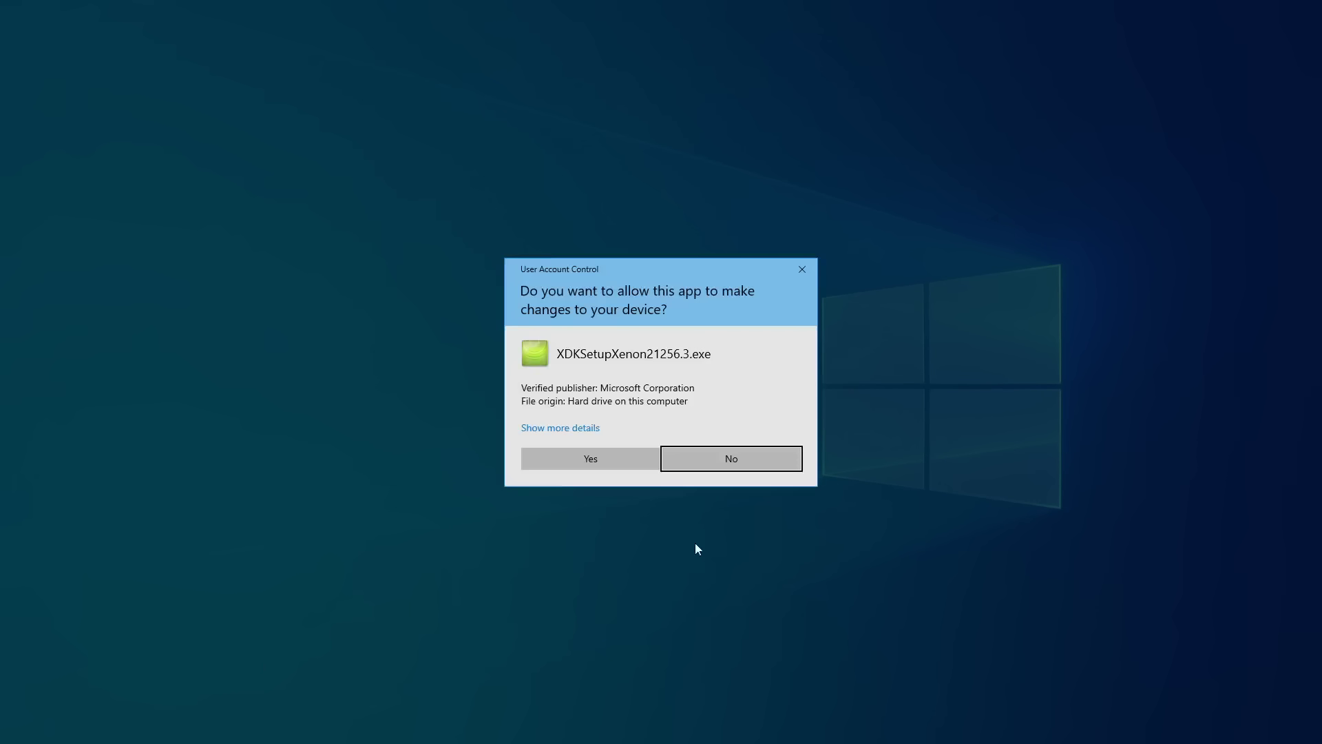
Allow and step through the Xbox 360 SDK installer pages, then upload xdbm.xex to /Hdd1.
left_click(622, 454)
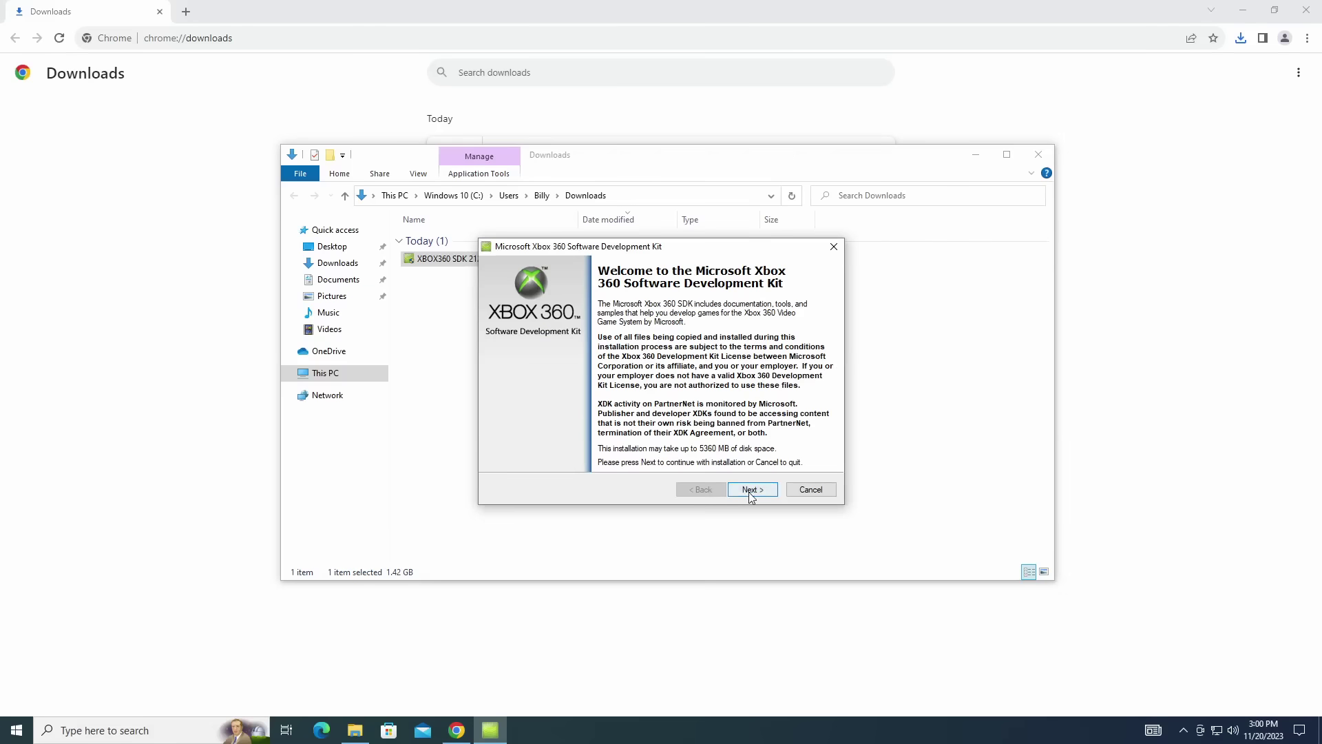
left_click(749, 492)
left_click(749, 492)
left_click(749, 492)
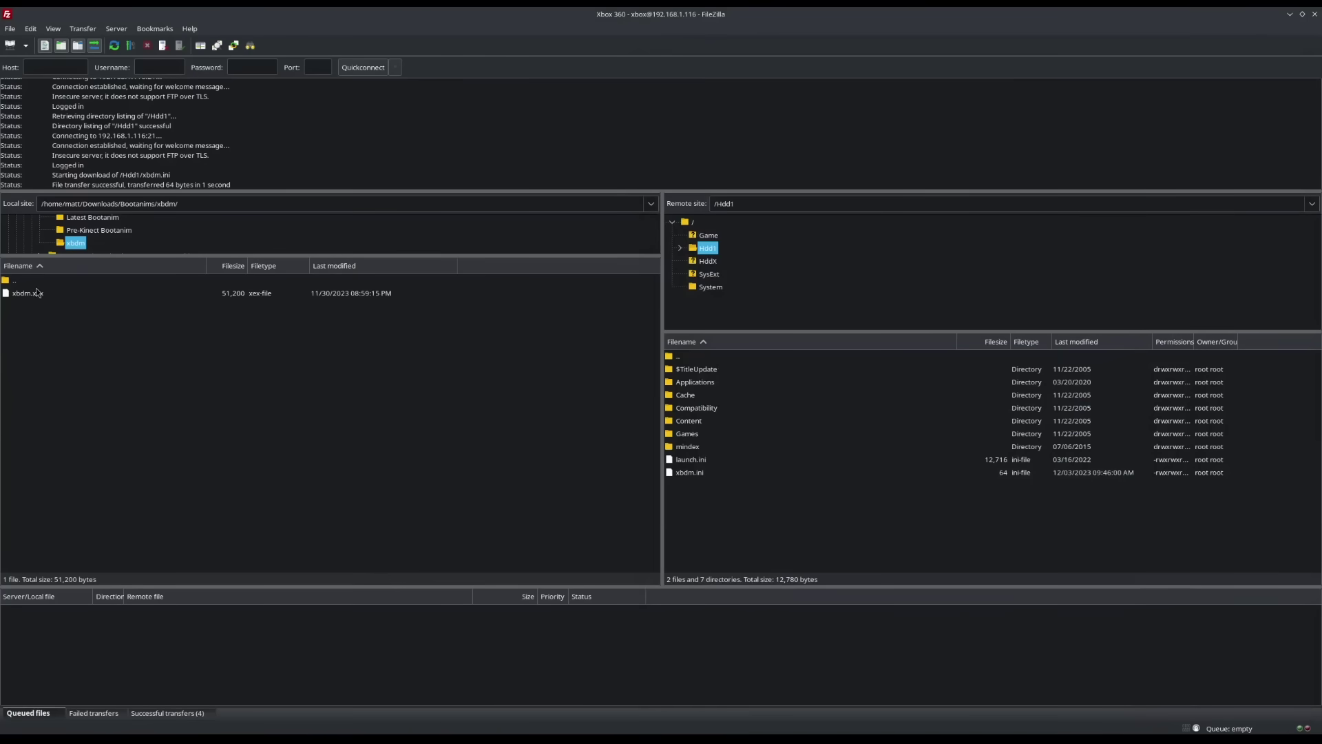
left_click_drag(37, 292, 434, 463)
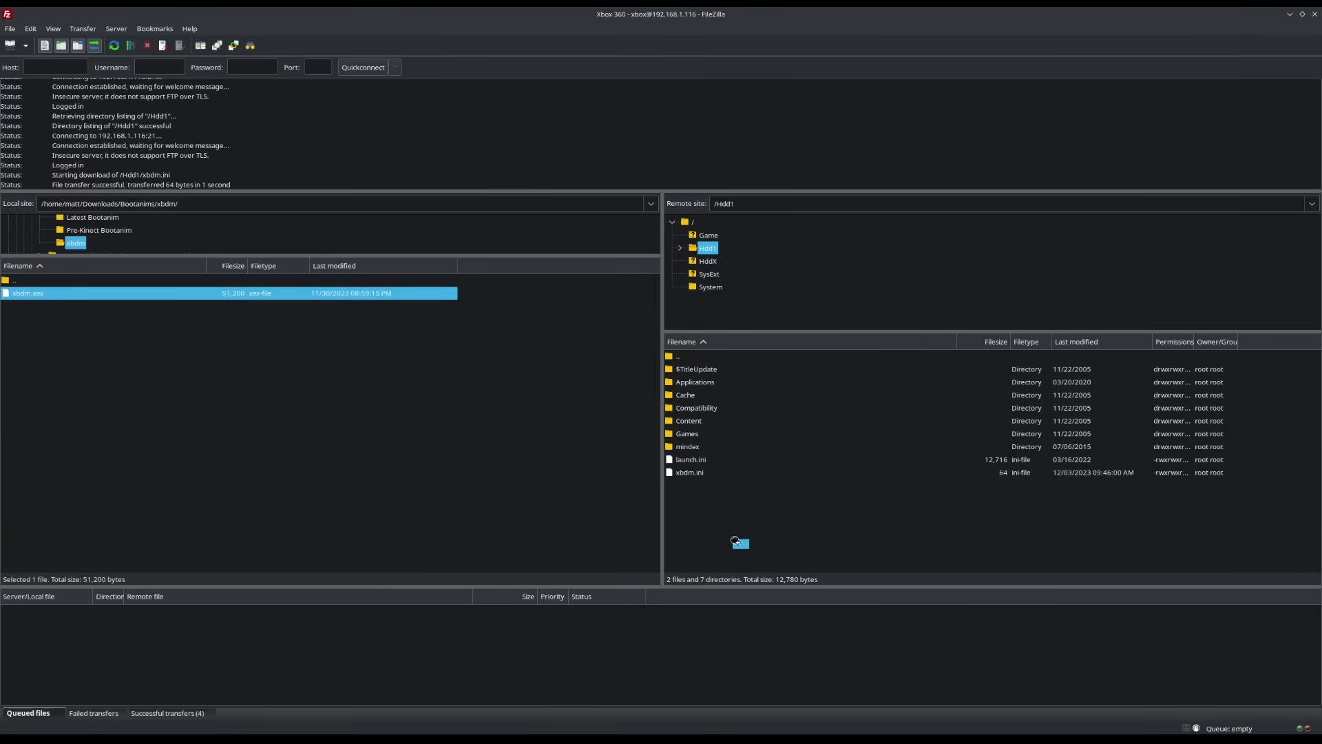
left_click_drag(717, 508, 718, 515)
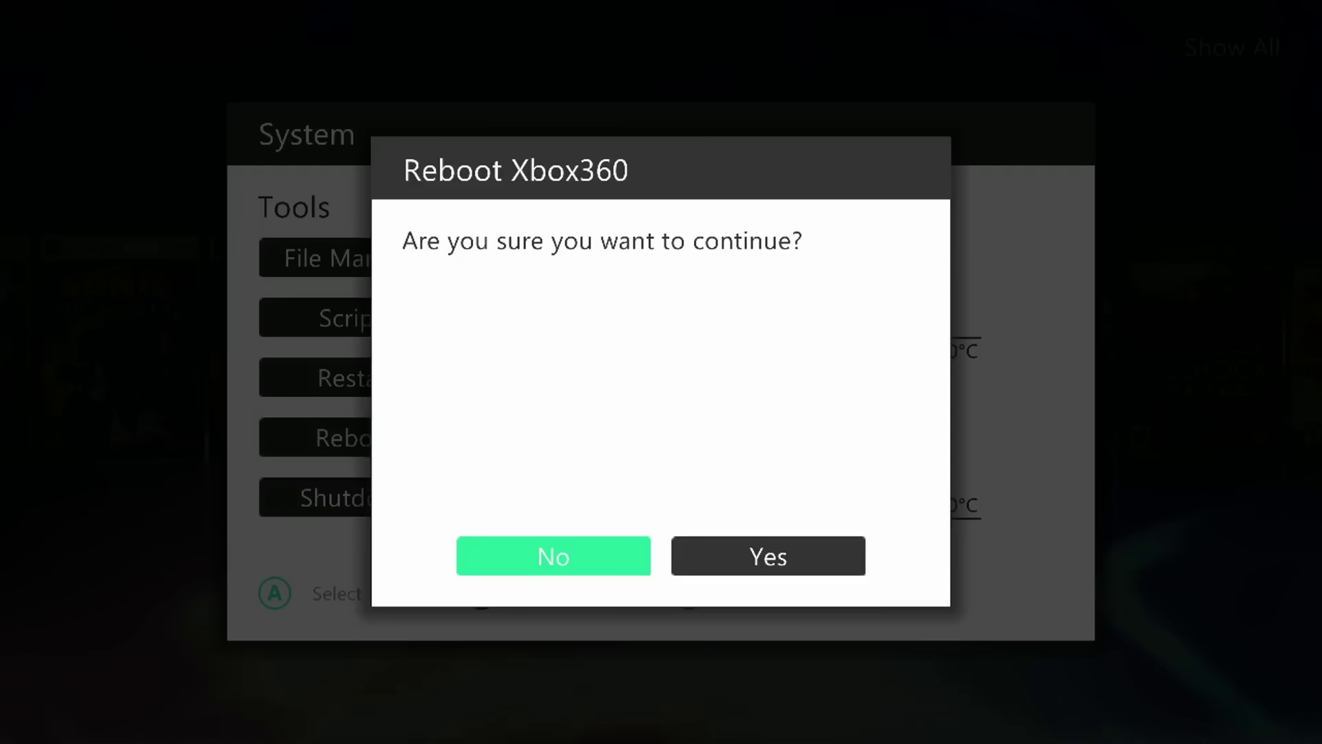
Confirm Yes to reboot the Xbox 360 from Aurora's Tools menu.
key("Right")
key("Return")
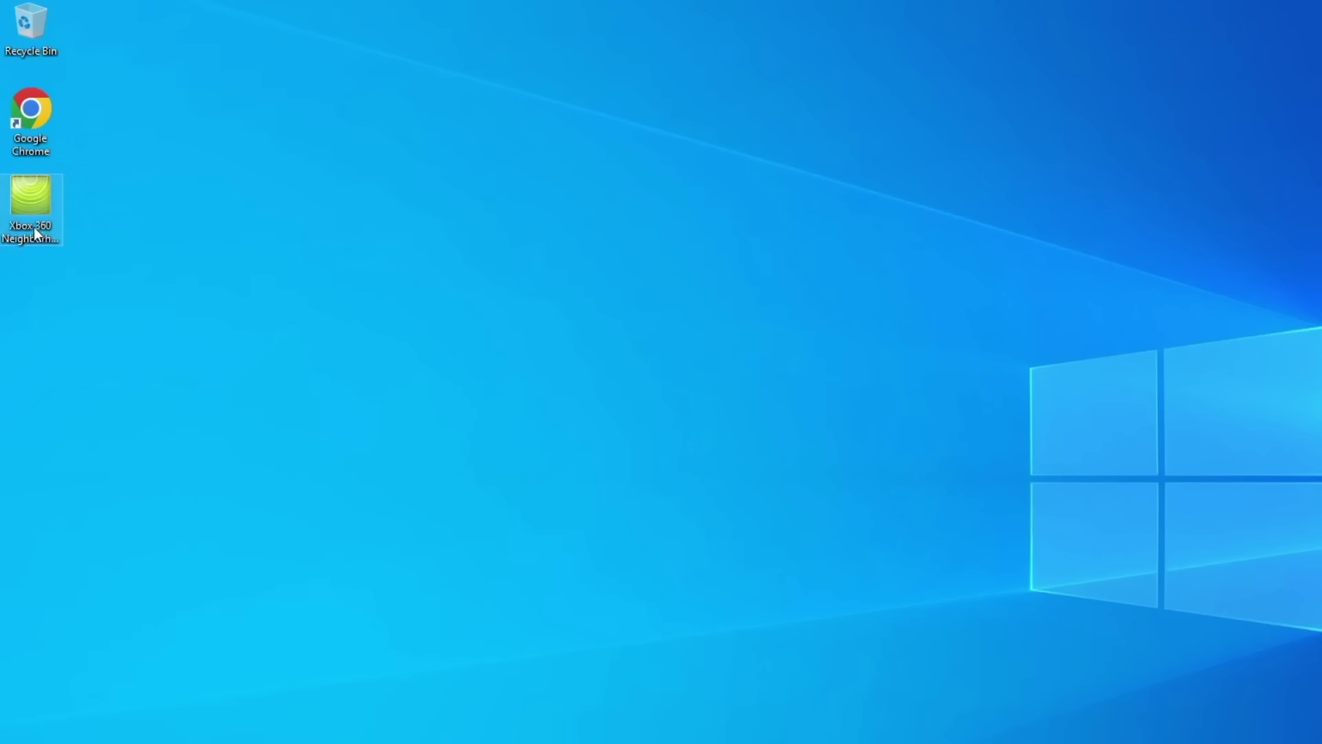
Add the console by its 192.168.1. IP address in Xbox 360 Neighborhood and open Jtag's drives.
double_click(34, 231)
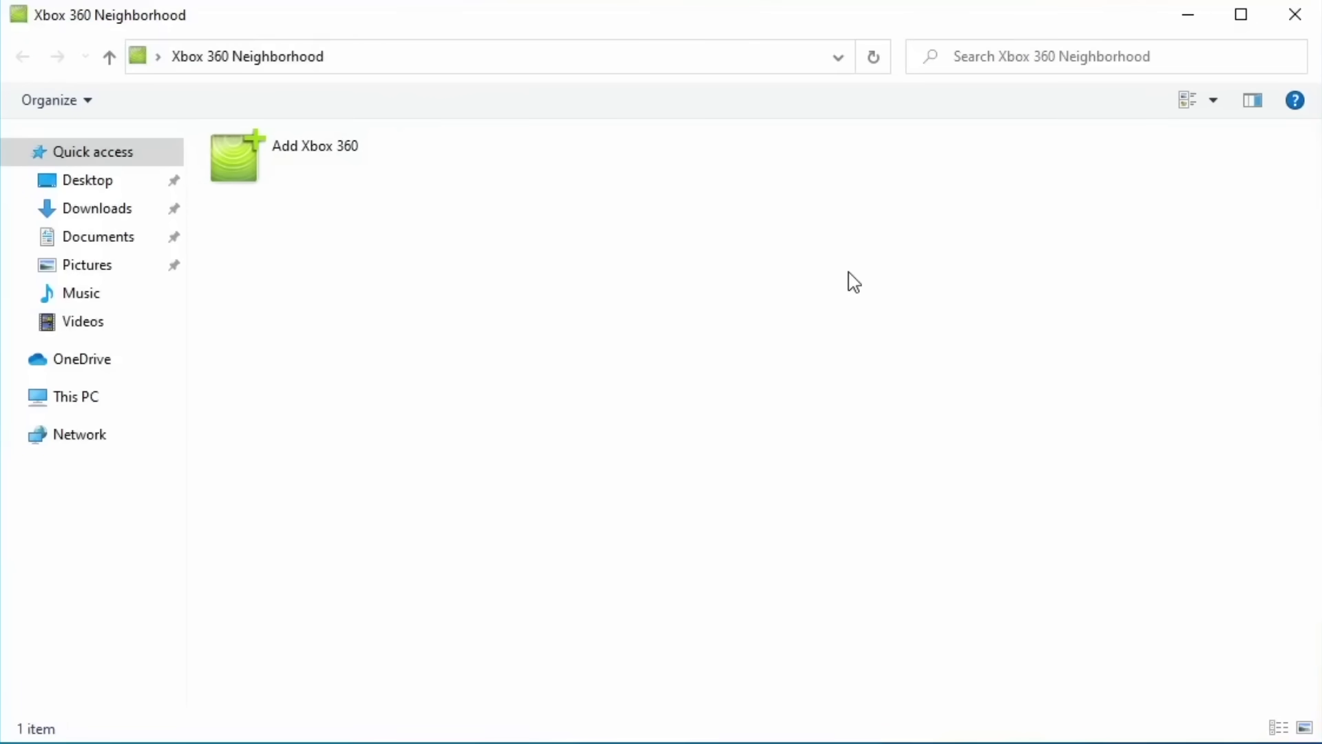
double_click(369, 183)
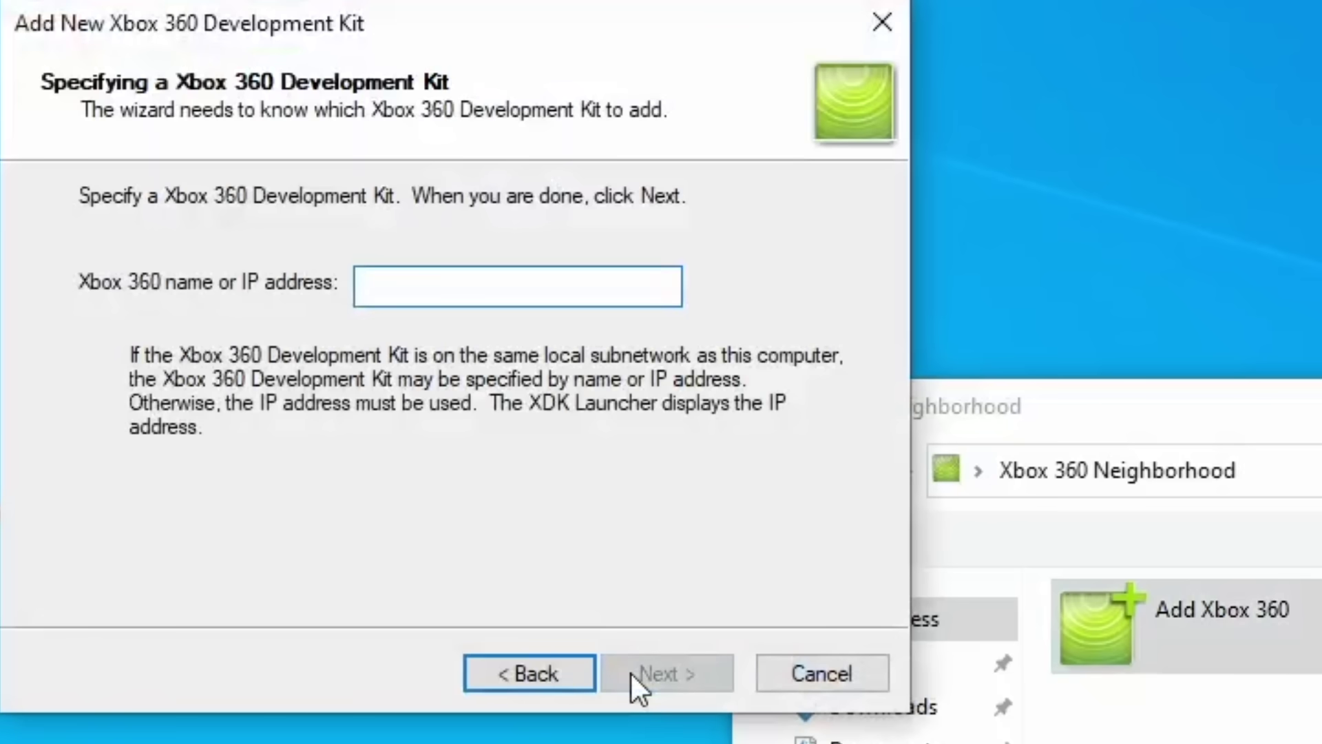
type("192.168.1.128")
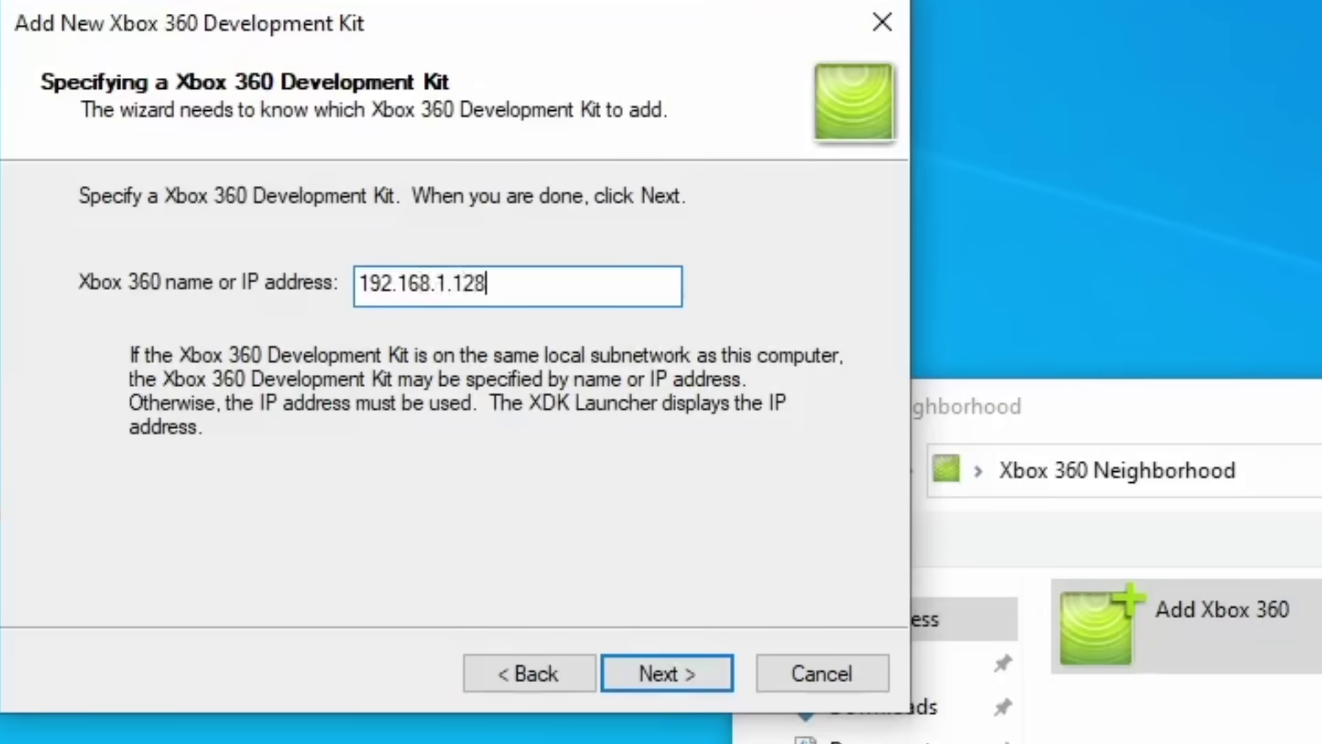
left_click(630, 672)
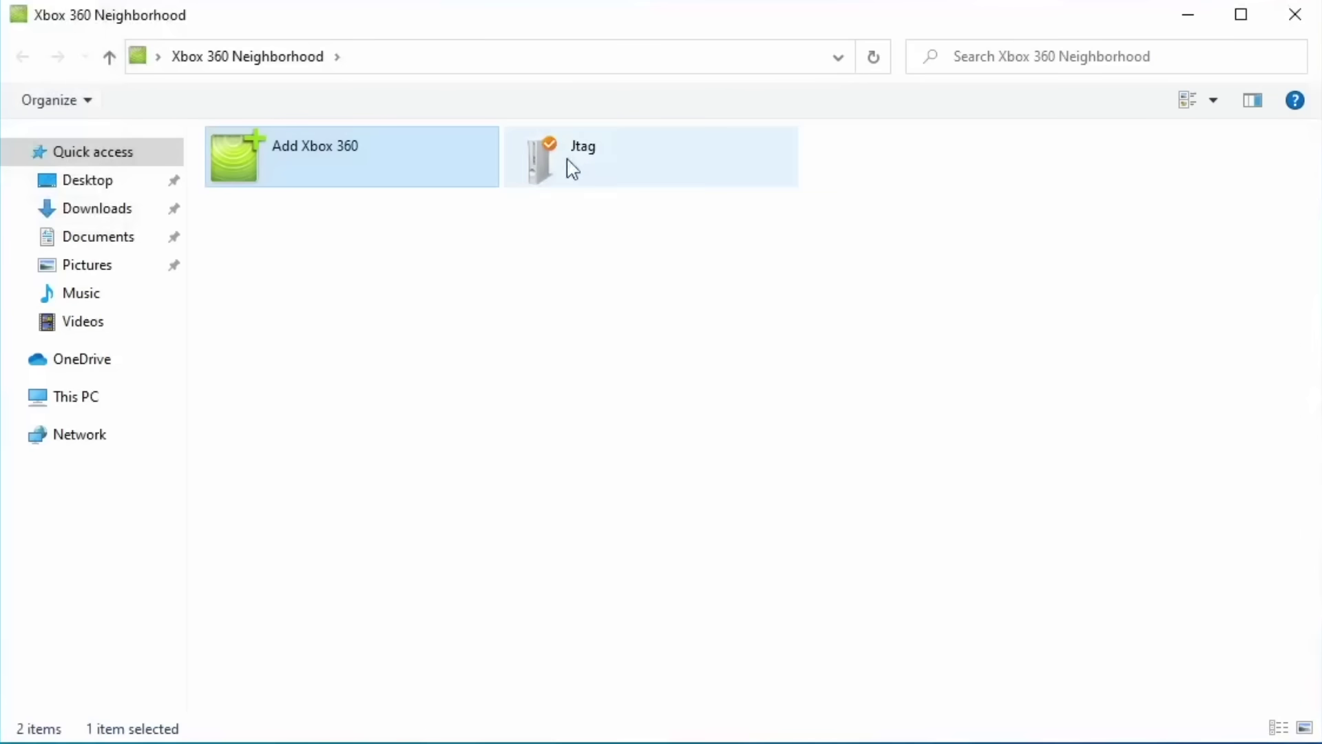
double_click(571, 168)
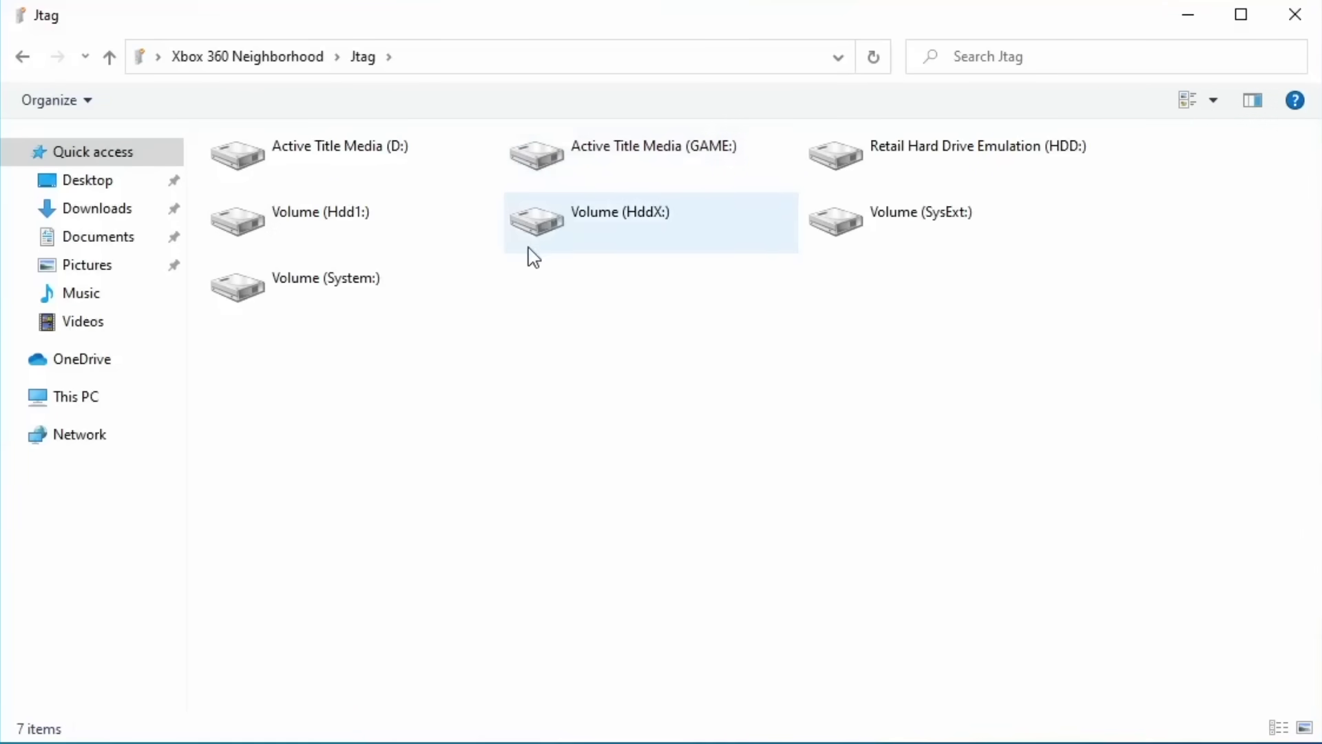
Open Volume (System:) on the Jtag console and view the Properties of bootanim.xex.
left_click(620, 159)
double_click(332, 319)
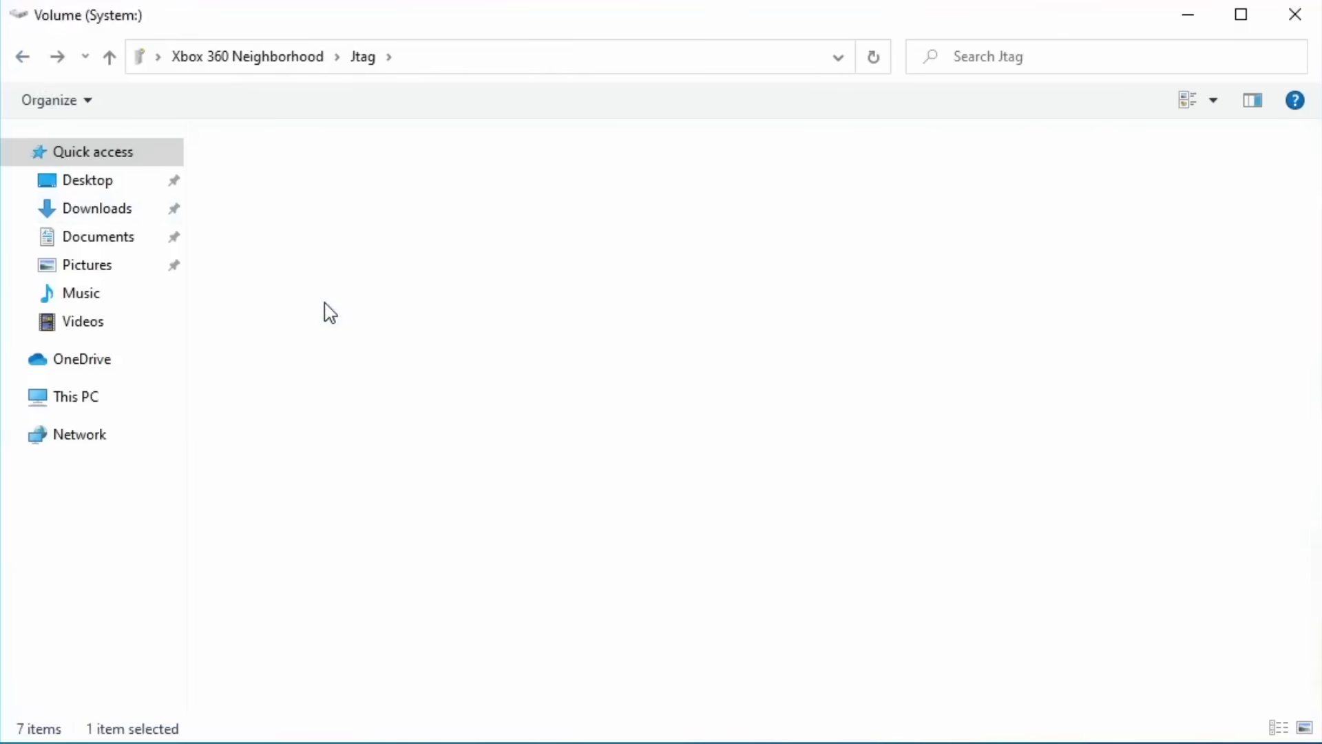
left_click(628, 168)
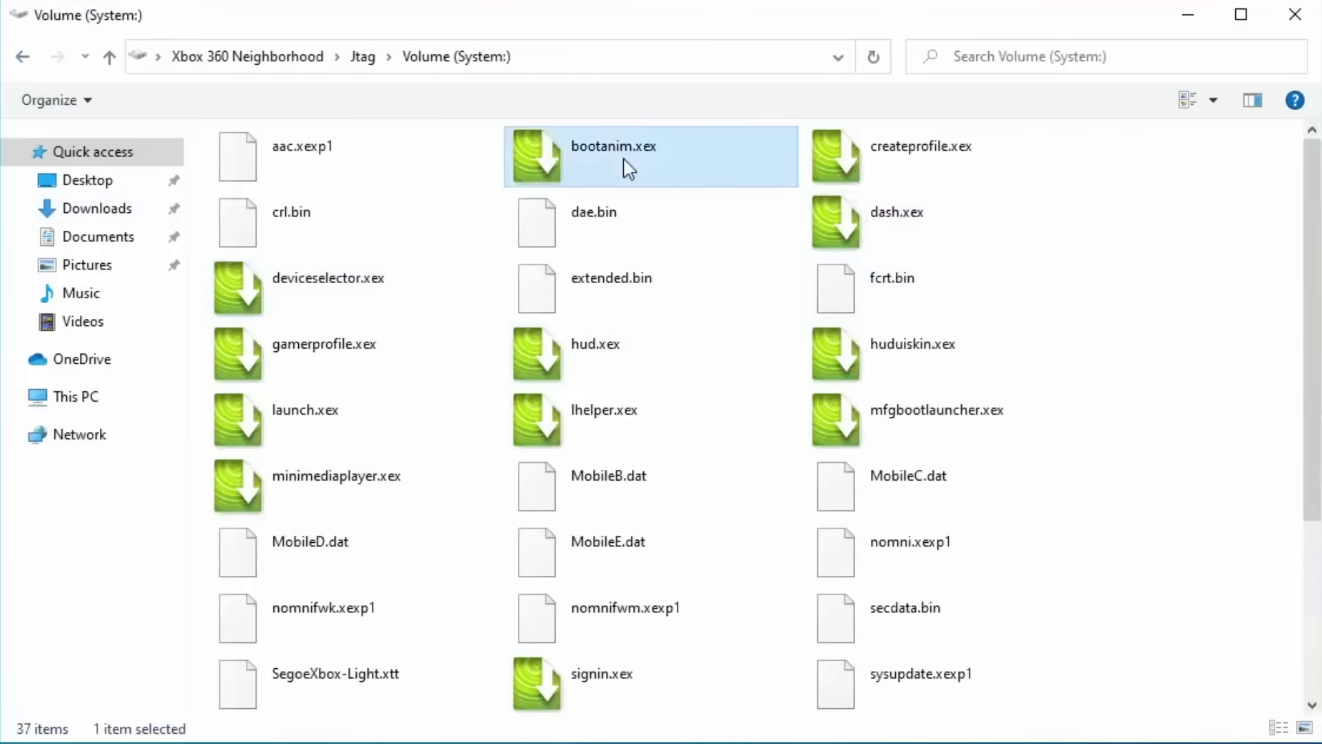
right_click(629, 168)
left_click(672, 331)
right_click(589, 121)
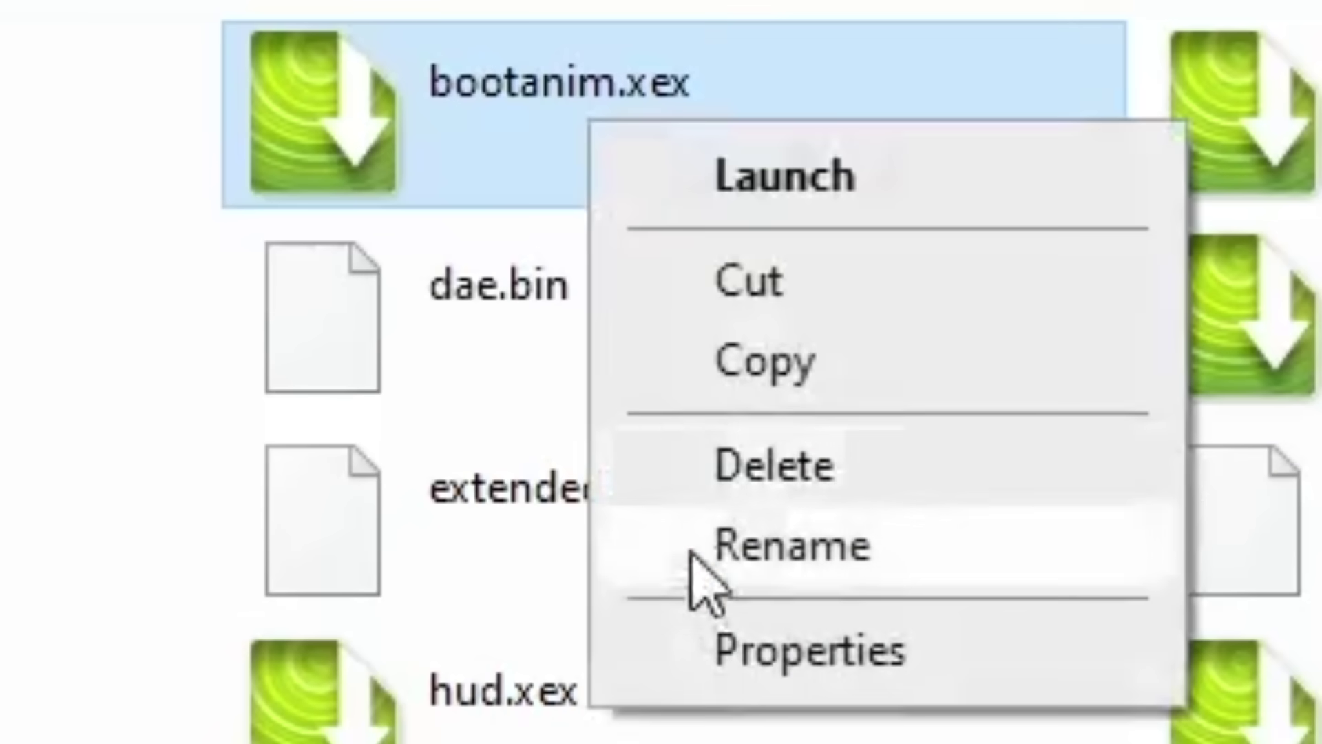
left_click(716, 650)
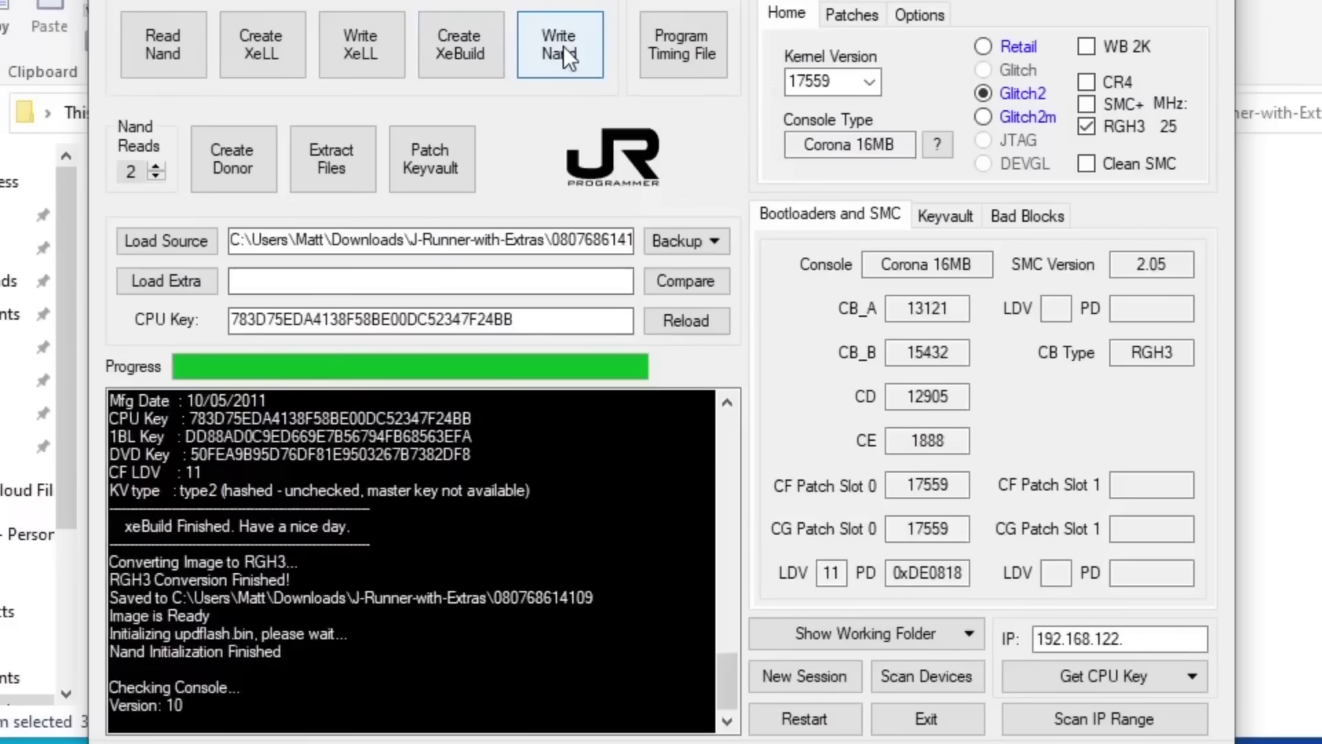
Start Write Nand with RGH3 enabled, then paste bootanim.xex into the System volume.
left_click(561, 44)
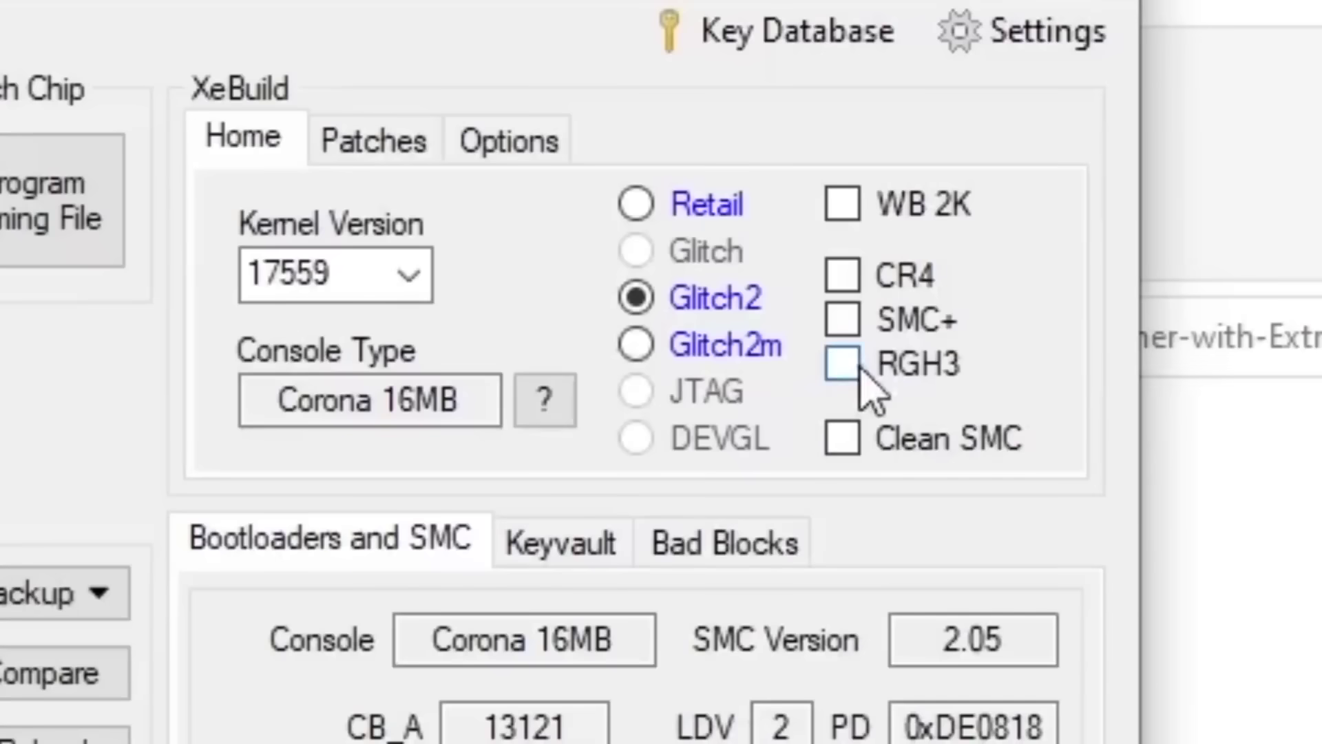
left_click(843, 365)
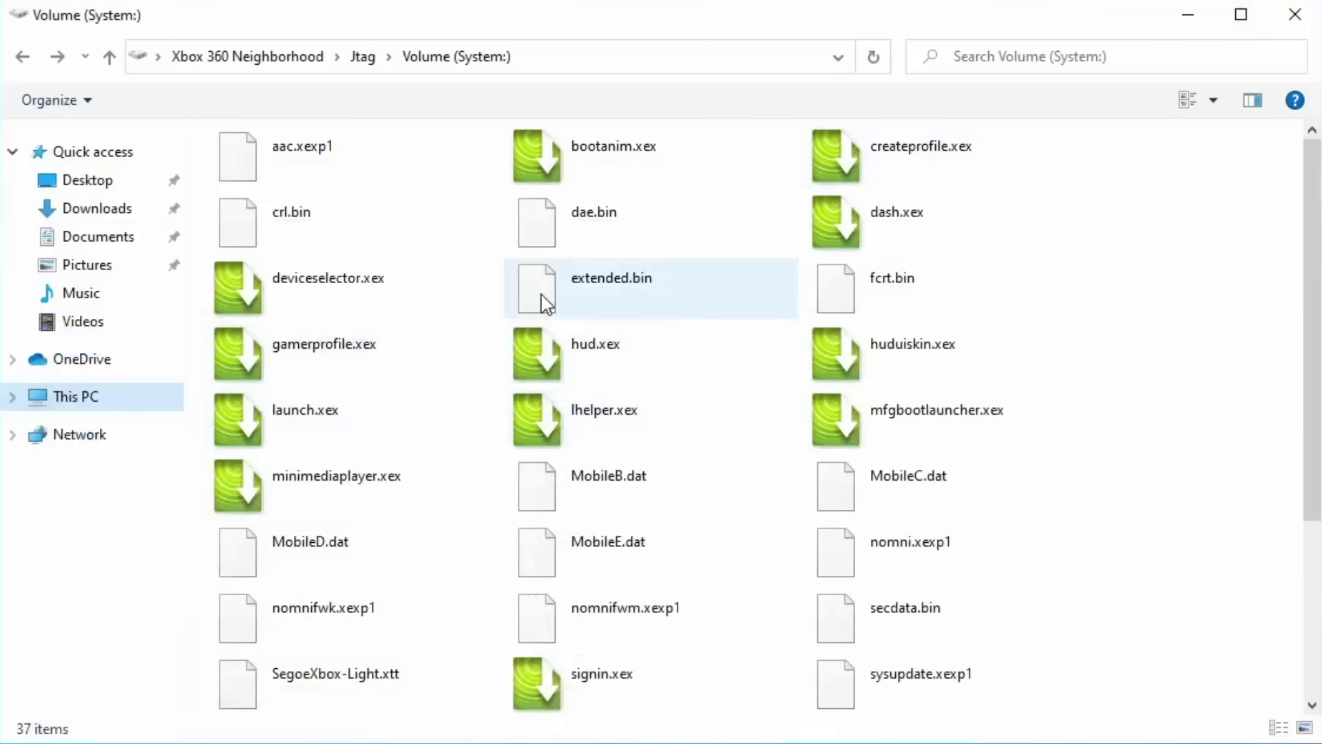
key("ctrl+v")
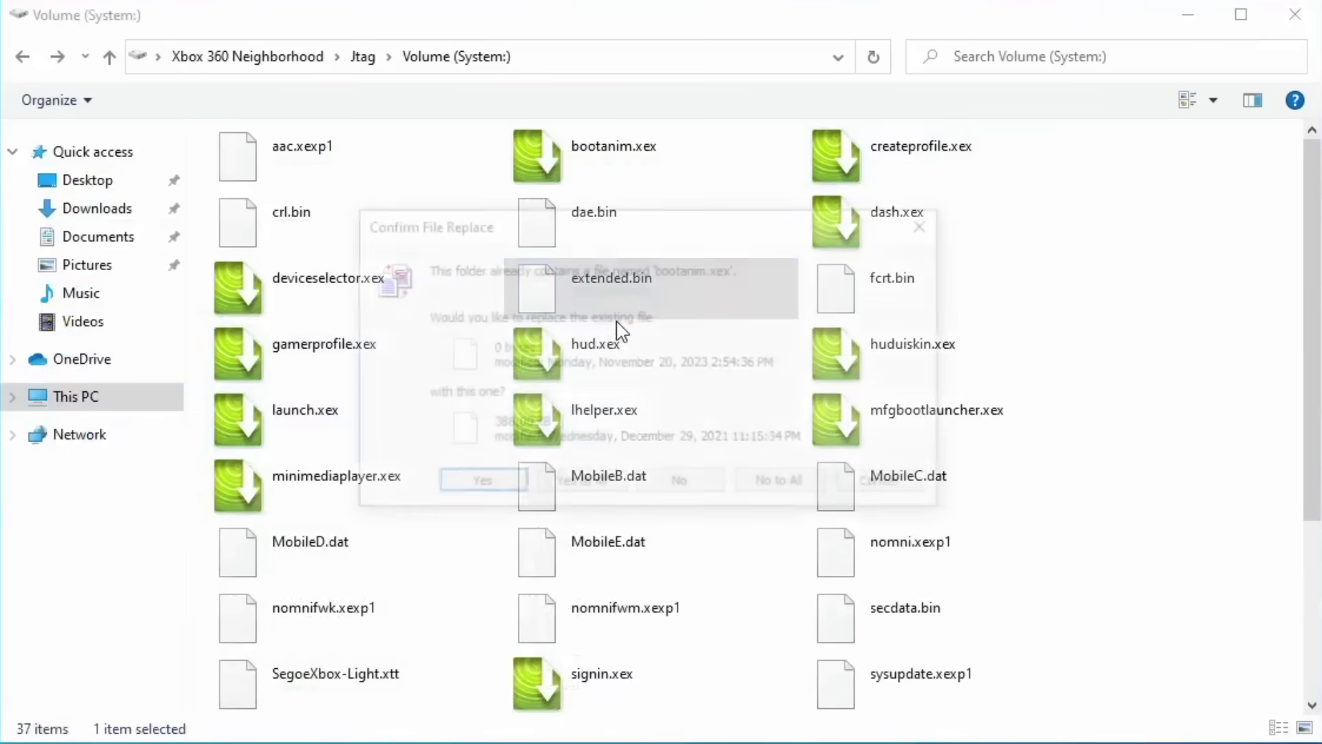
Replace System's bootanim.xex with the oldbootanim copy, then re-add the console by its IP.
left_click(515, 487)
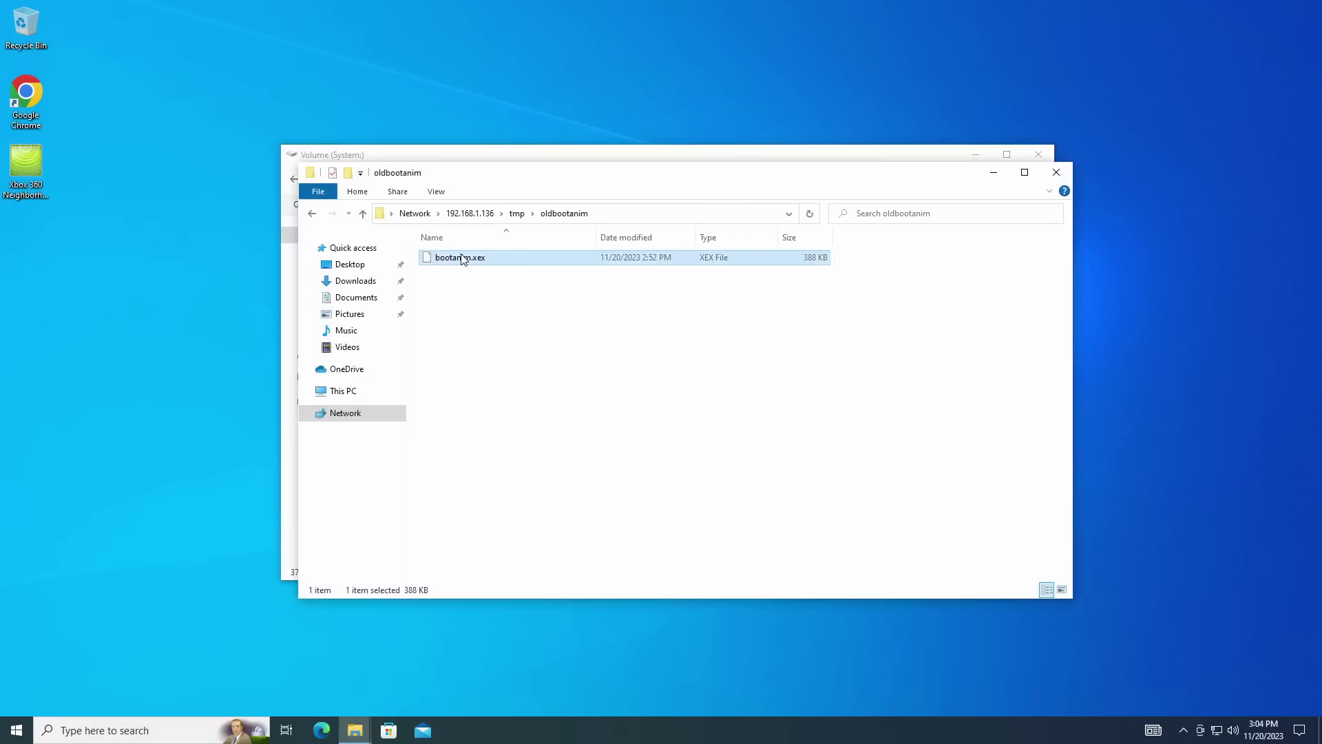
left_click_drag(461, 259, 814, 348)
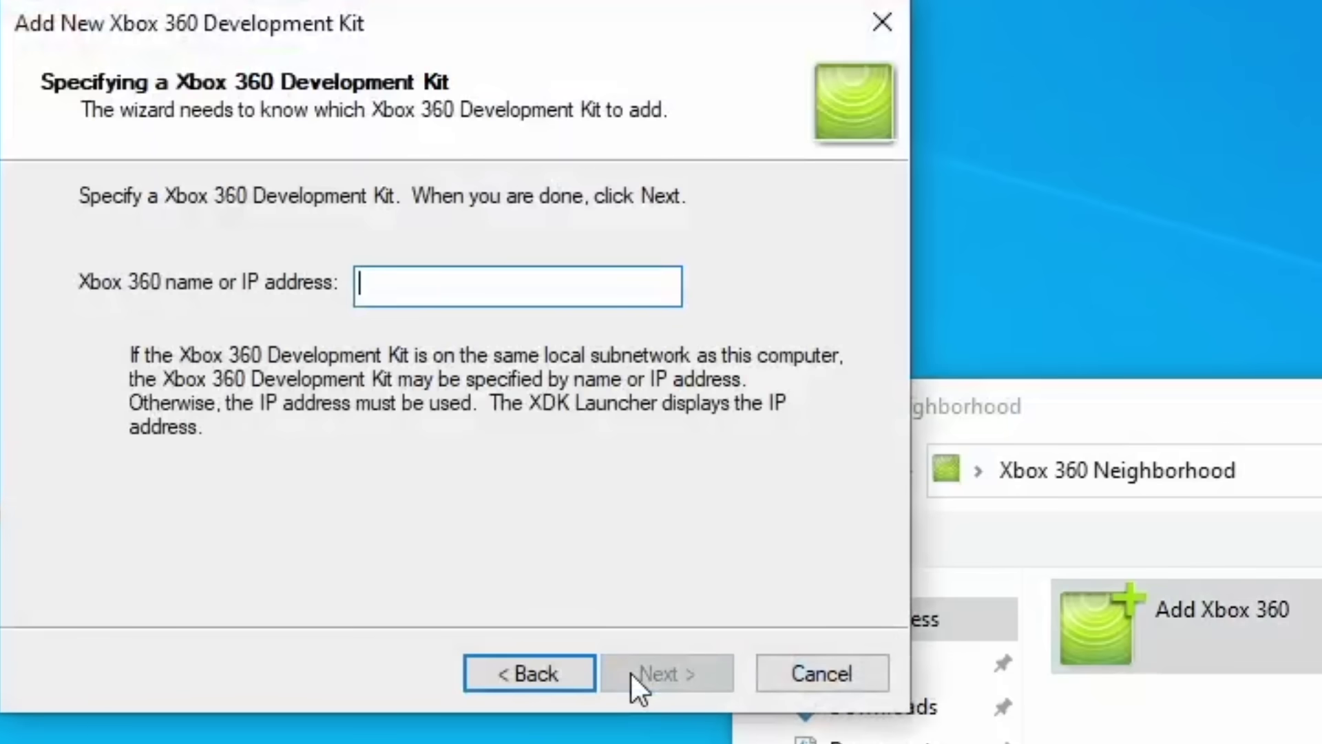
type("192.168.1.128")
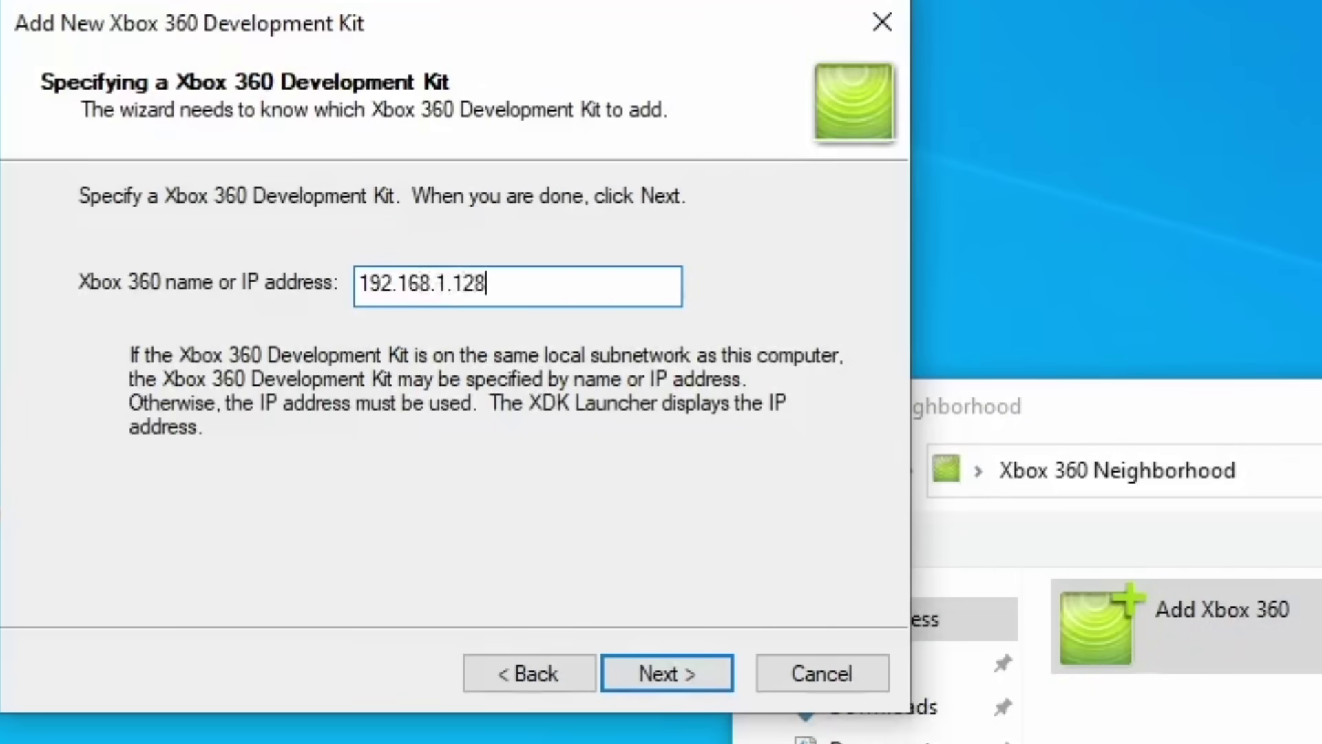
left_click(632, 673)
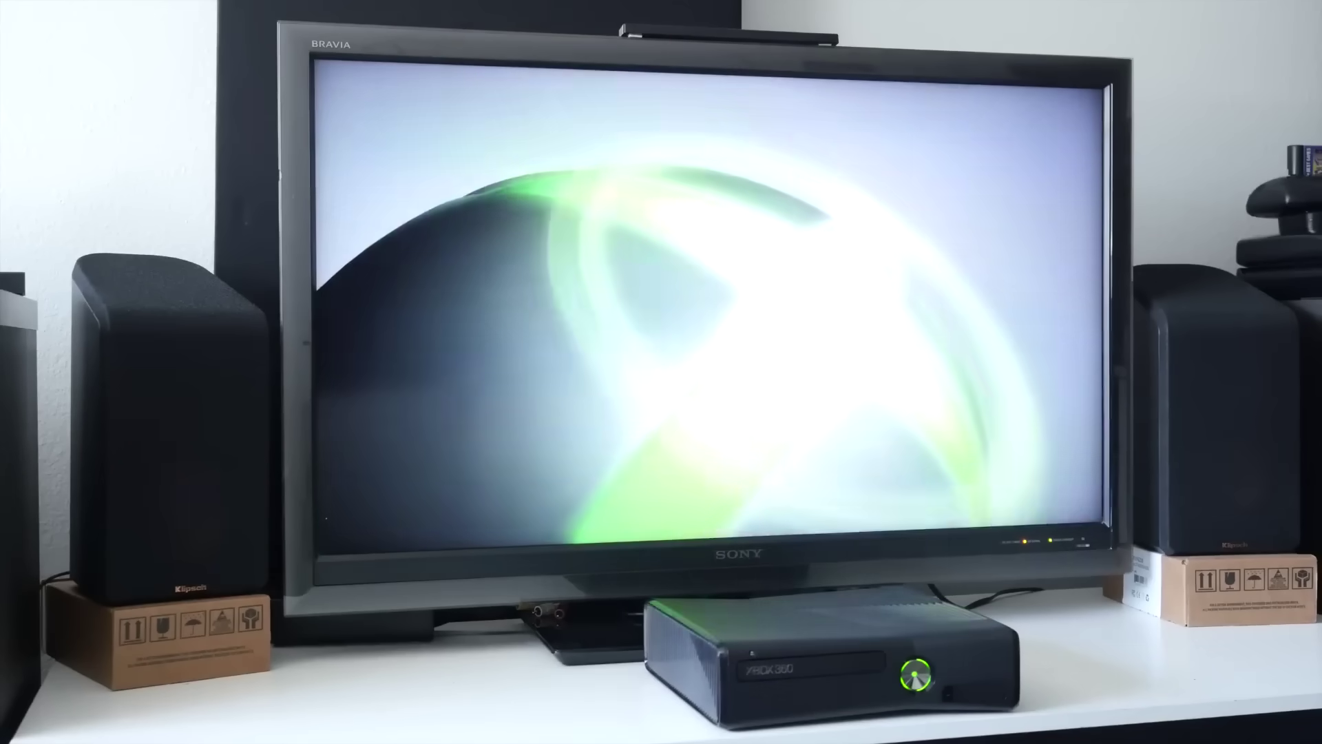